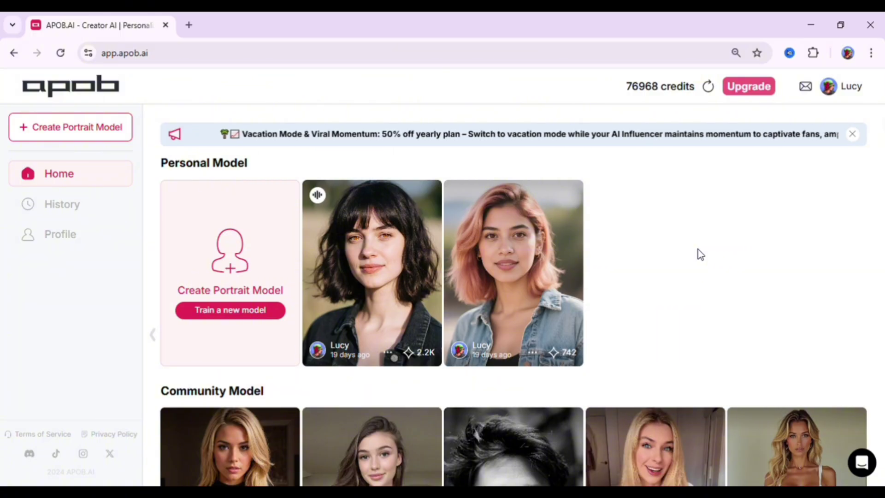
{"action": "scroll", "coordinate": [695, 255], "scroll_direction": "down", "scroll_amount": 2}
Randomize a new AI influencer portrait's traits, setting age 30 and Australian nationality
{"action": "left_click", "coordinate": [746, 399]}
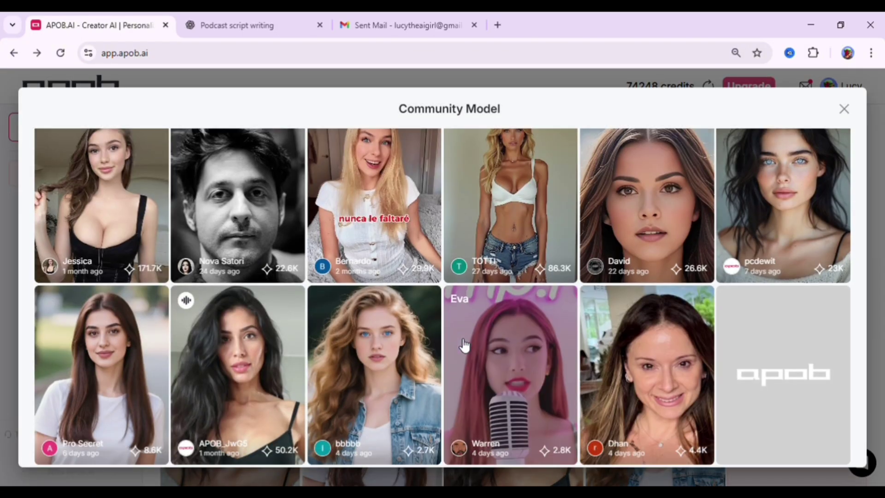
{"action": "scroll", "coordinate": [464, 346], "scroll_direction": "down", "scroll_amount": 5}
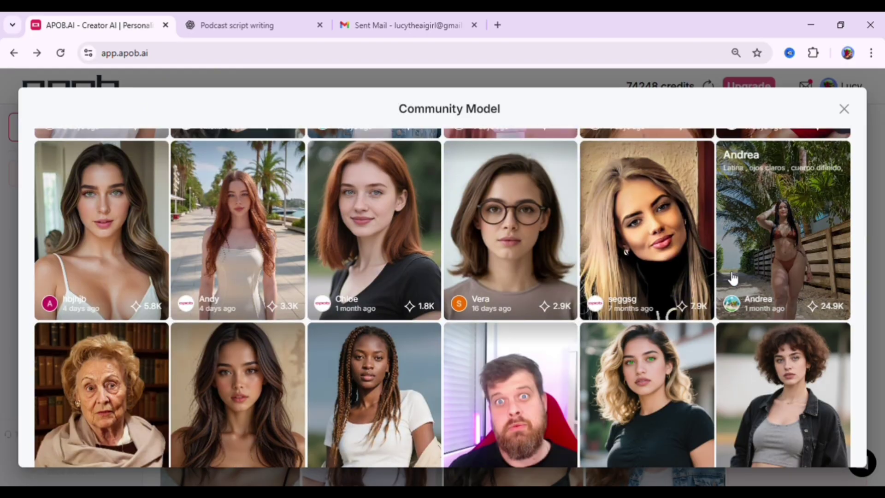
{"action": "scroll", "coordinate": [464, 343], "scroll_direction": "up", "scroll_amount": 5}
{"action": "left_click", "coordinate": [843, 109]}
{"action": "scroll", "coordinate": [533, 247], "scroll_direction": "down", "scroll_amount": 3}
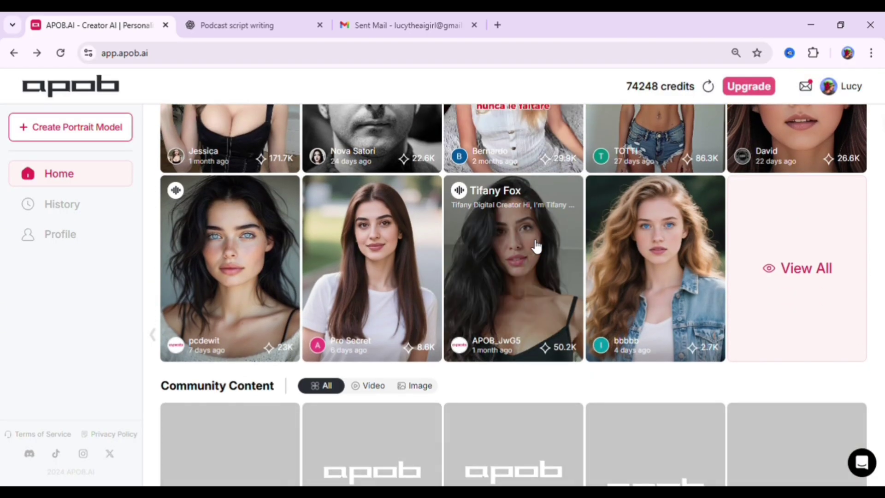
{"action": "scroll", "coordinate": [533, 247], "scroll_direction": "down", "scroll_amount": 2}
{"action": "scroll", "coordinate": [520, 269], "scroll_direction": "down", "scroll_amount": 3}
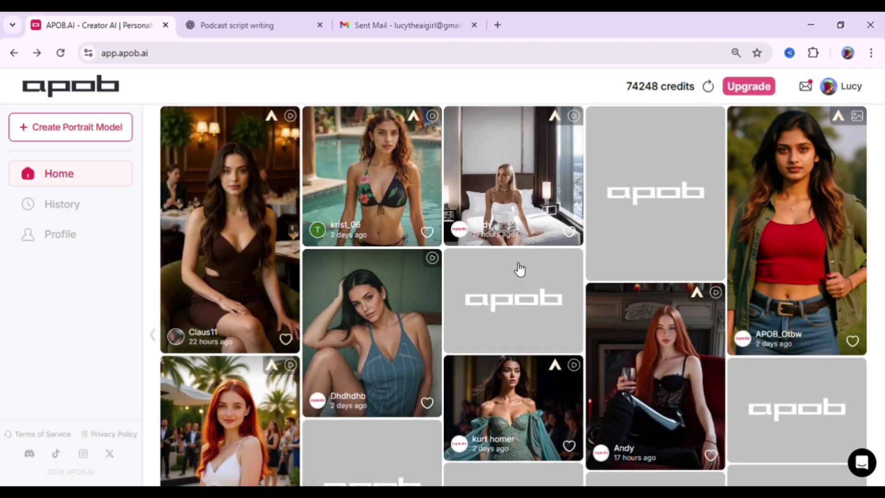
{"action": "scroll", "coordinate": [520, 269], "scroll_direction": "down", "scroll_amount": 2}
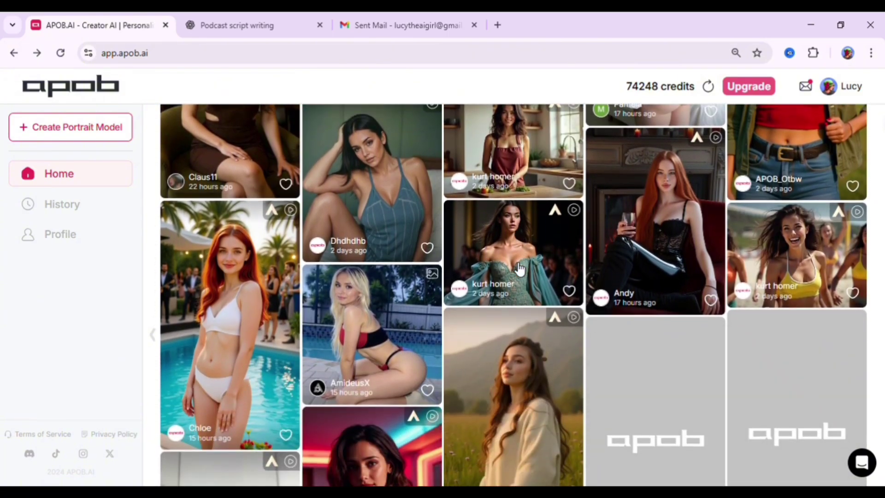
{"action": "scroll", "coordinate": [520, 269], "scroll_direction": "down", "scroll_amount": 3}
{"action": "scroll", "coordinate": [521, 269], "scroll_direction": "down", "scroll_amount": 2}
{"action": "scroll", "coordinate": [520, 268], "scroll_direction": "down", "scroll_amount": 1}
{"action": "scroll", "coordinate": [520, 269], "scroll_direction": "down", "scroll_amount": 2}
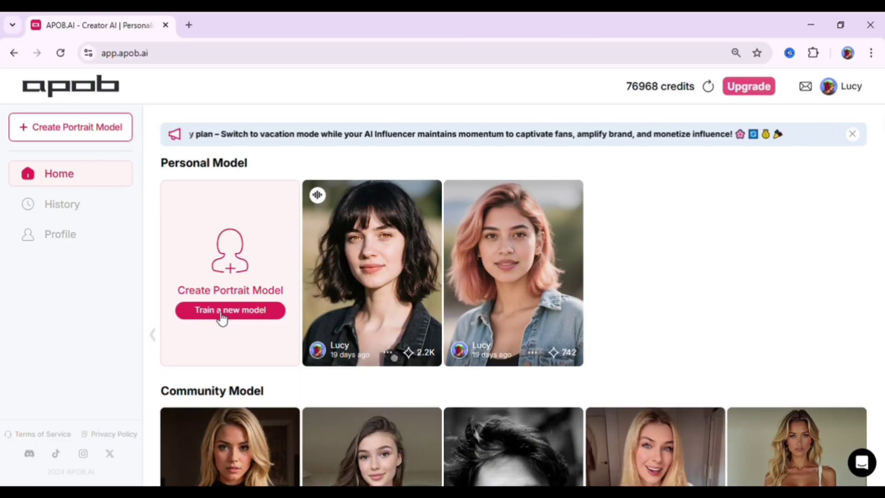
{"action": "left_click", "coordinate": [221, 313]}
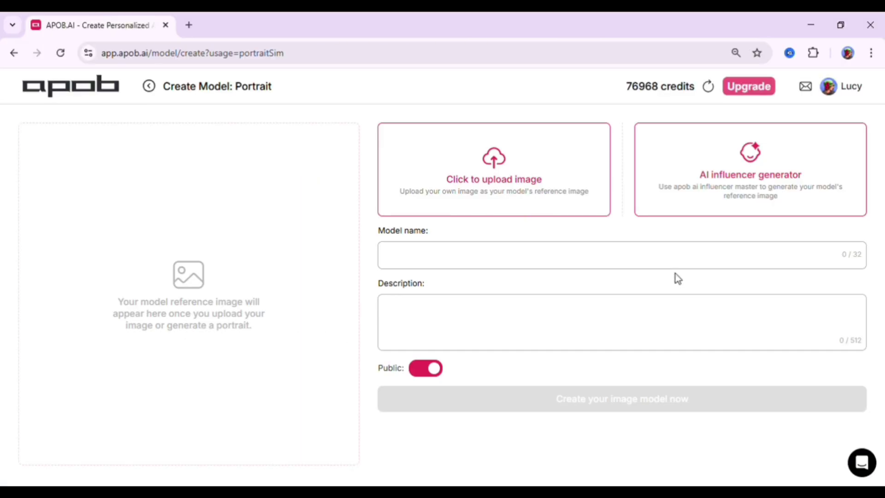
{"action": "left_click", "coordinate": [769, 171]}
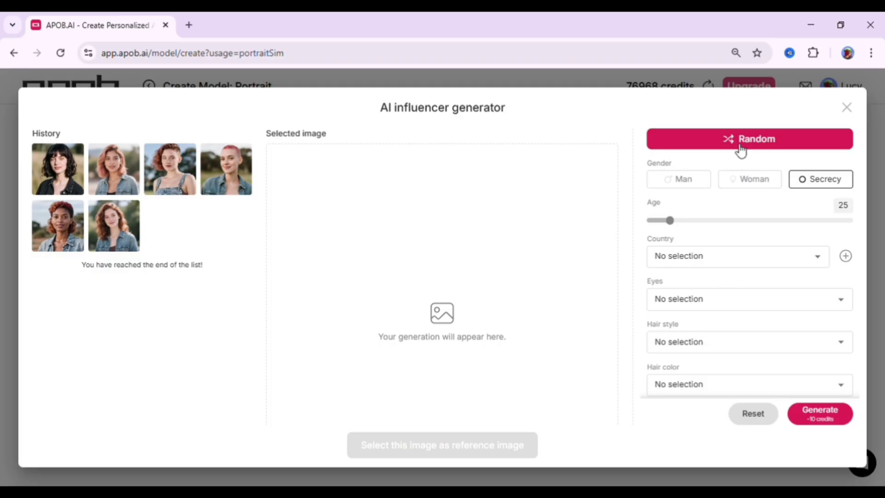
{"action": "left_click", "coordinate": [725, 149]}
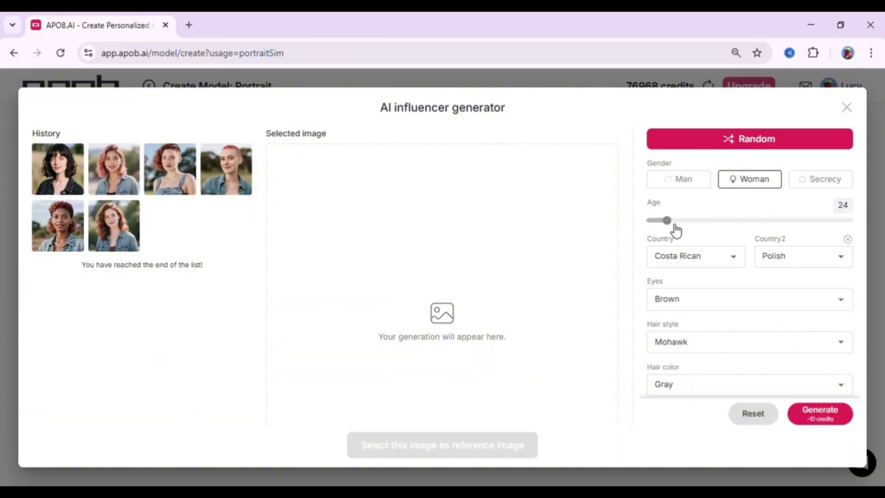
{"action": "left_click_drag", "start_coordinate": [666, 222], "coordinate": [682, 221]}
{"action": "left_click", "coordinate": [712, 256]}
{"action": "scroll", "coordinate": [678, 225], "scroll_direction": "down", "scroll_amount": 15}
{"action": "scroll", "coordinate": [664, 259], "scroll_direction": "down", "scroll_amount": 12}
{"action": "scroll", "coordinate": [663, 267], "scroll_direction": "up", "scroll_amount": 2}
{"action": "scroll", "coordinate": [669, 188], "scroll_direction": "up", "scroll_amount": 10}
{"action": "scroll", "coordinate": [689, 182], "scroll_direction": "up", "scroll_amount": 20}
{"action": "left_click", "coordinate": [681, 305]}
{"action": "scroll", "coordinate": [776, 309], "scroll_direction": "down", "scroll_amount": 1}
Remove the beard, add dimples, and use the generated portrait as the reference image
{"action": "left_click", "coordinate": [762, 385]}
{"action": "left_click", "coordinate": [682, 385]}
{"action": "left_click", "coordinate": [825, 418]}
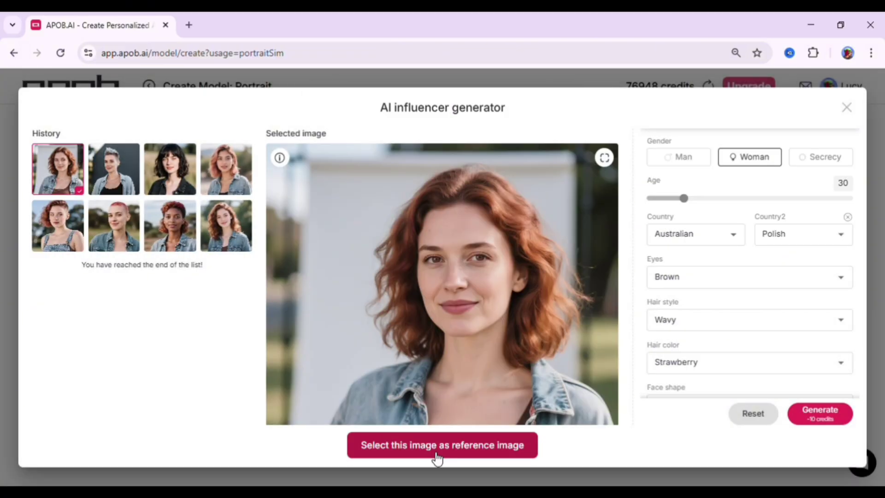
{"action": "left_click", "coordinate": [432, 452]}
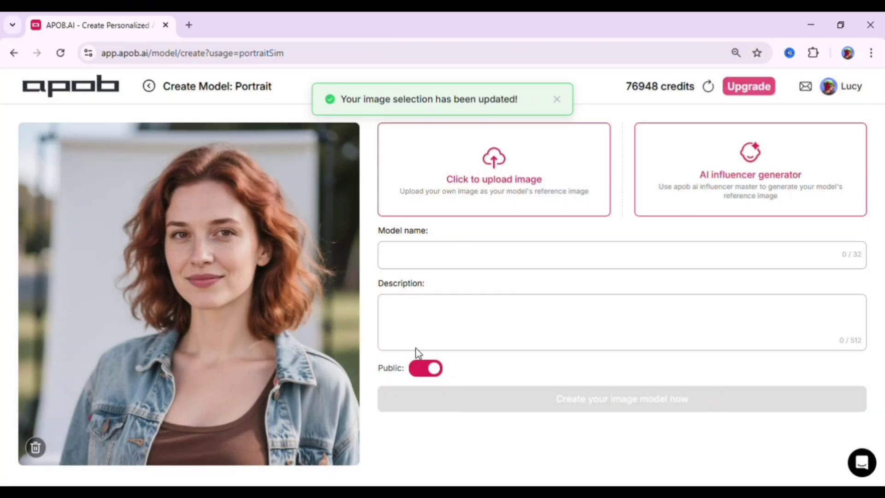
Create a private model named LISA, described as a podcaster
{"action": "left_click", "coordinate": [415, 257]}
{"action": "type", "text": "LISA"}
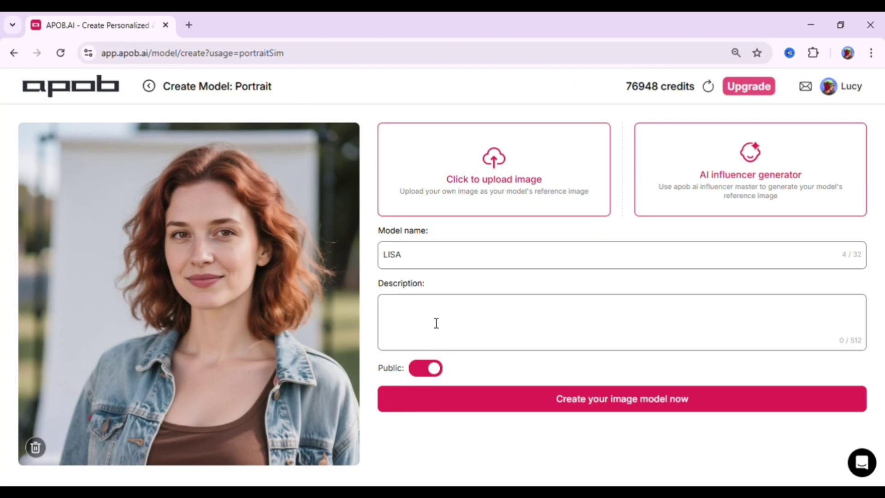
{"action": "left_click", "coordinate": [436, 323]}
{"action": "type", "text": "A podcaster"}
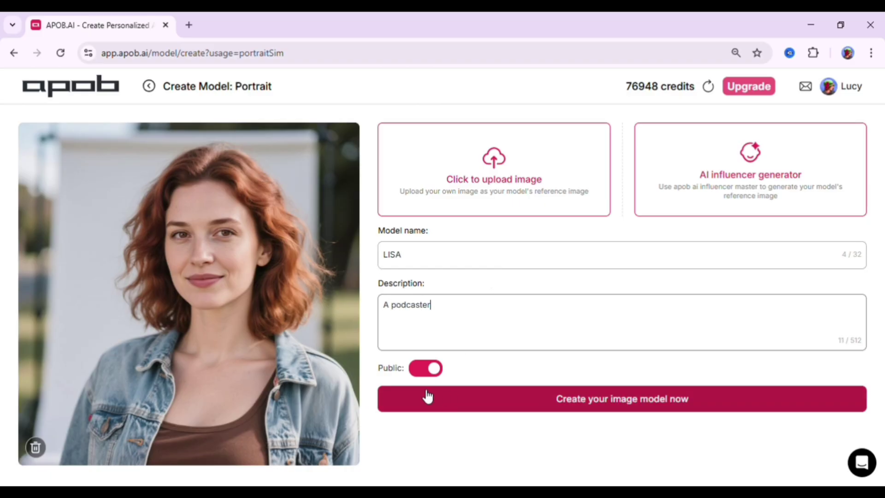
{"action": "left_click", "coordinate": [425, 368]}
{"action": "left_click", "coordinate": [468, 408]}
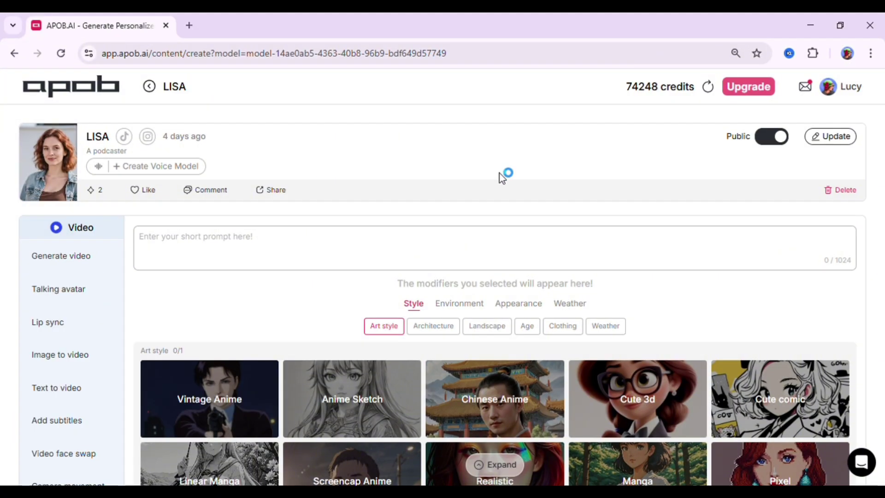
Give LISA's voice form Female, English and Middle aged, and AI-expand the podcaster description
{"action": "left_click", "coordinate": [155, 169]}
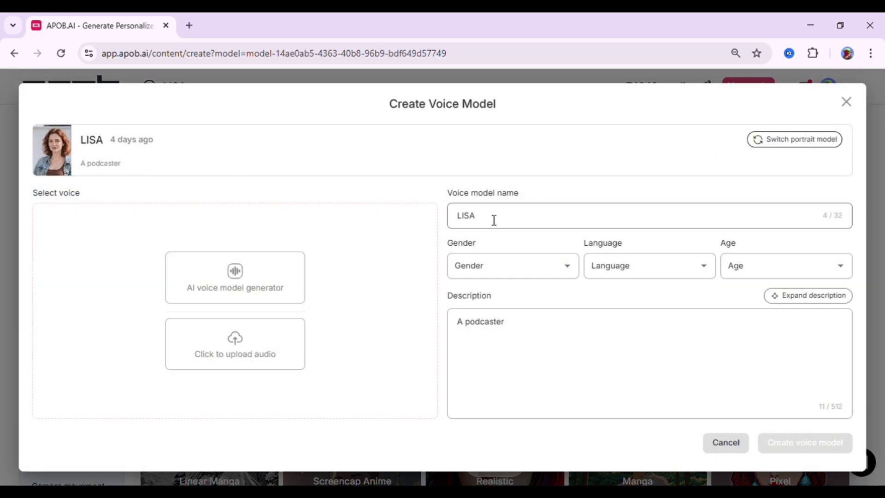
{"action": "left_click", "coordinate": [553, 271]}
{"action": "left_click", "coordinate": [529, 322]}
{"action": "left_click", "coordinate": [649, 266]}
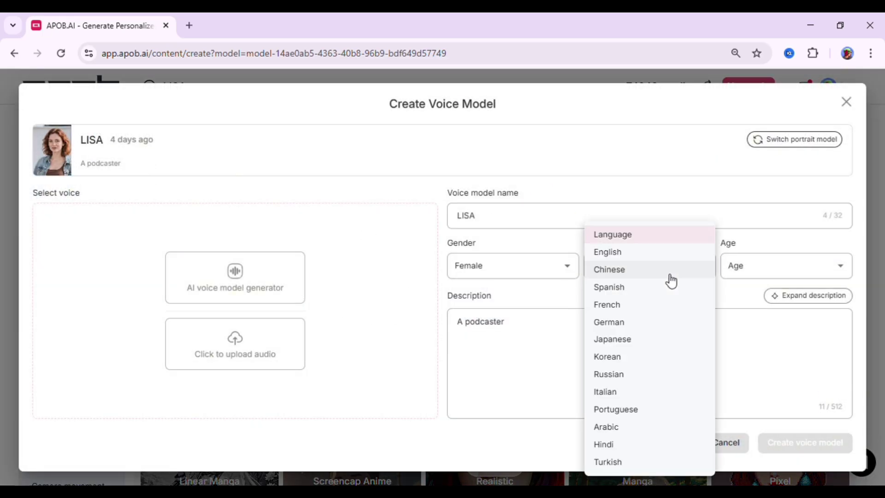
{"action": "left_click", "coordinate": [743, 269]}
{"action": "left_click", "coordinate": [746, 327]}
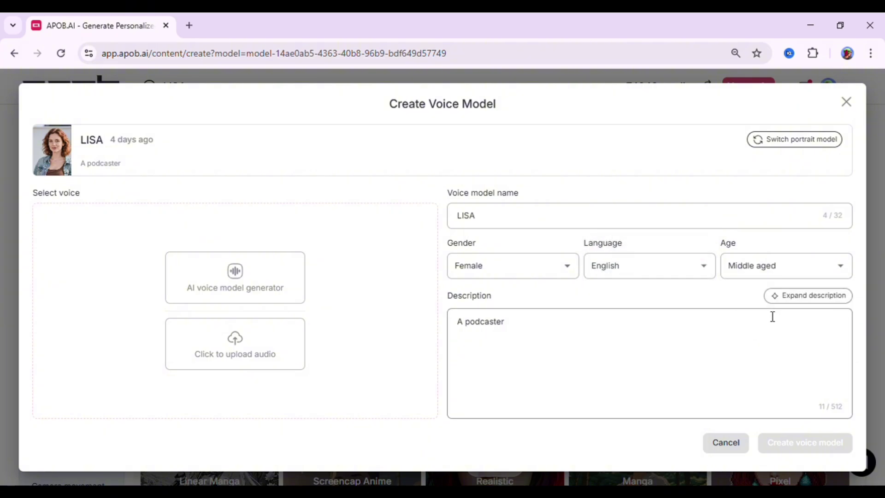
{"action": "left_click", "coordinate": [789, 297]}
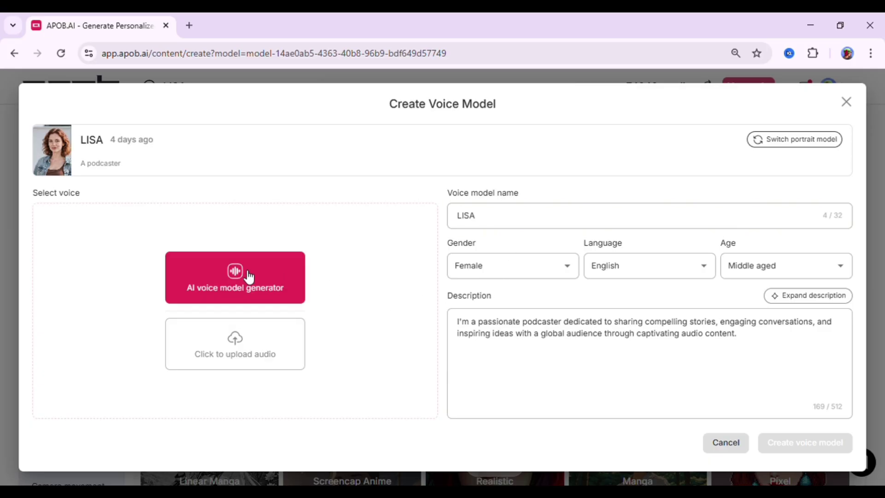
Auto-fill the voice description from LISA's profile in the AI voice generator
{"action": "left_click", "coordinate": [200, 274]}
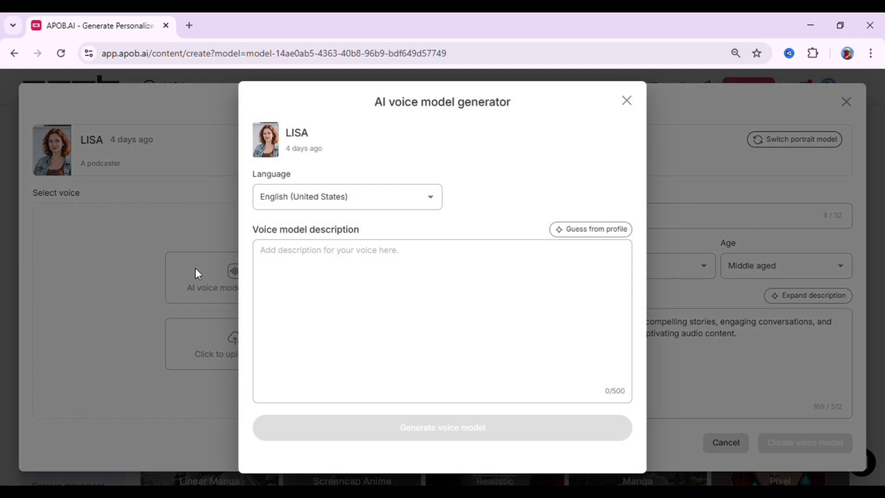
{"action": "left_click", "coordinate": [338, 266]}
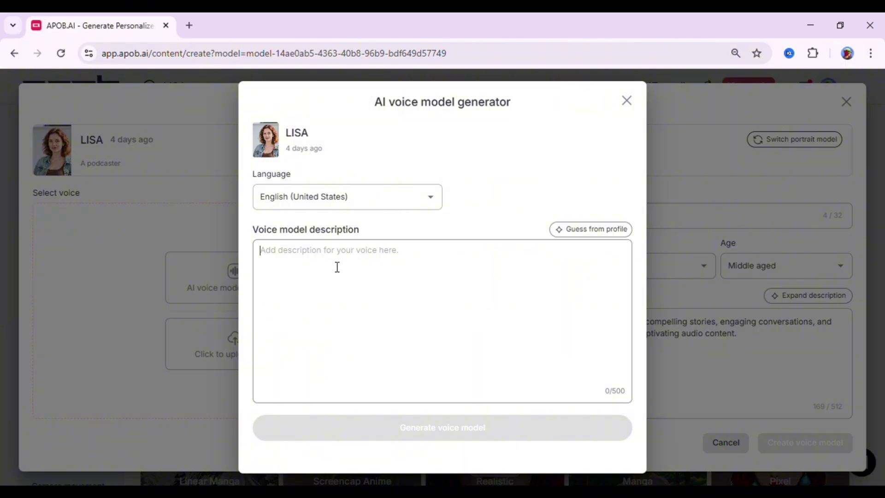
{"action": "left_click", "coordinate": [595, 229]}
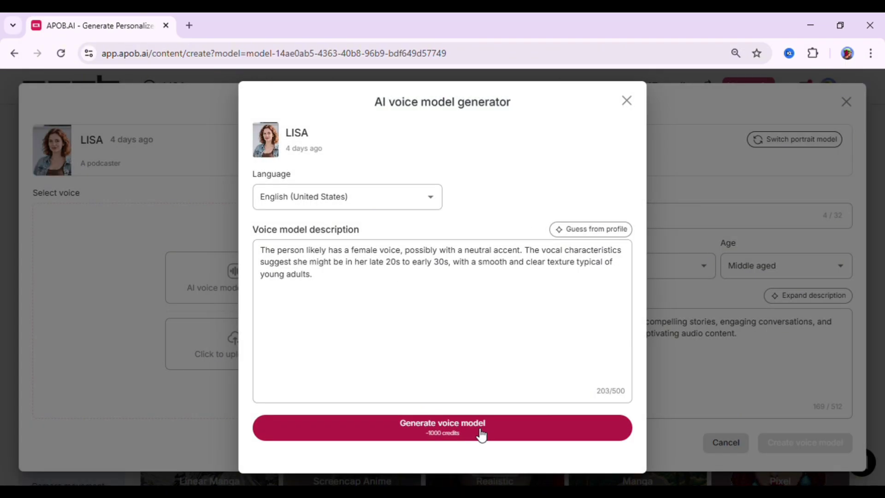
Preview the generated voice samples and set Voice 2 as the reference voice
{"action": "left_click", "coordinate": [482, 434]}
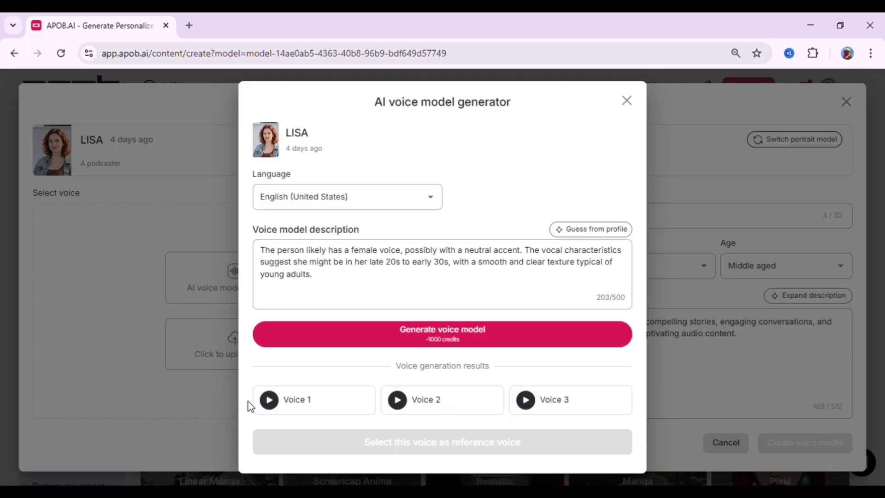
{"action": "left_click", "coordinate": [269, 406]}
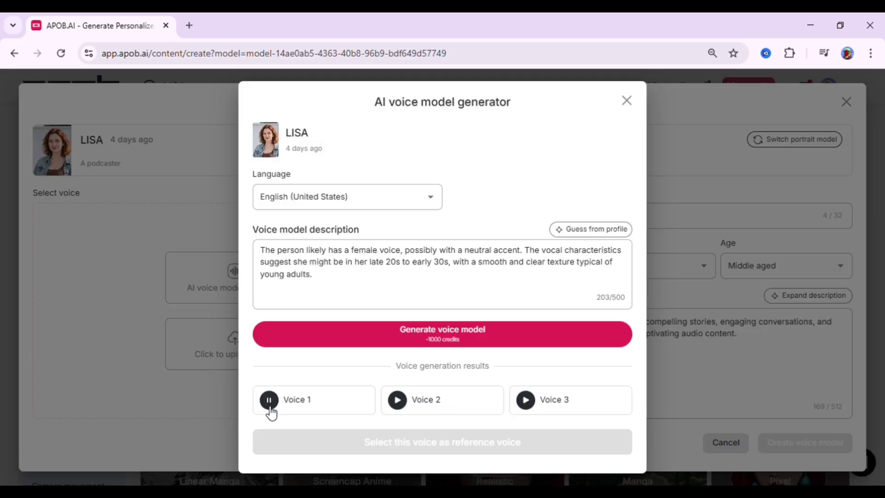
{"action": "left_click", "coordinate": [527, 404]}
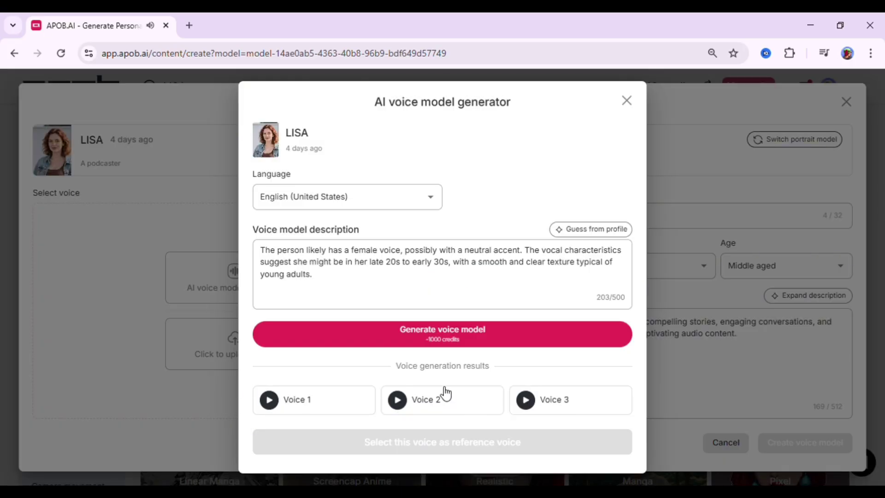
{"action": "left_click", "coordinate": [428, 405]}
{"action": "left_click", "coordinate": [448, 450]}
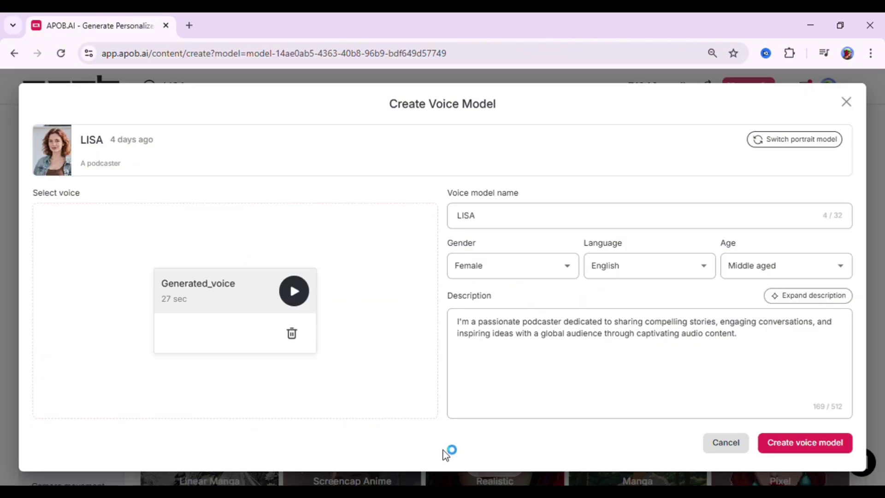
Create LISA's voice model, then expand the full Build your own modifier gallery
{"action": "left_click", "coordinate": [819, 449]}
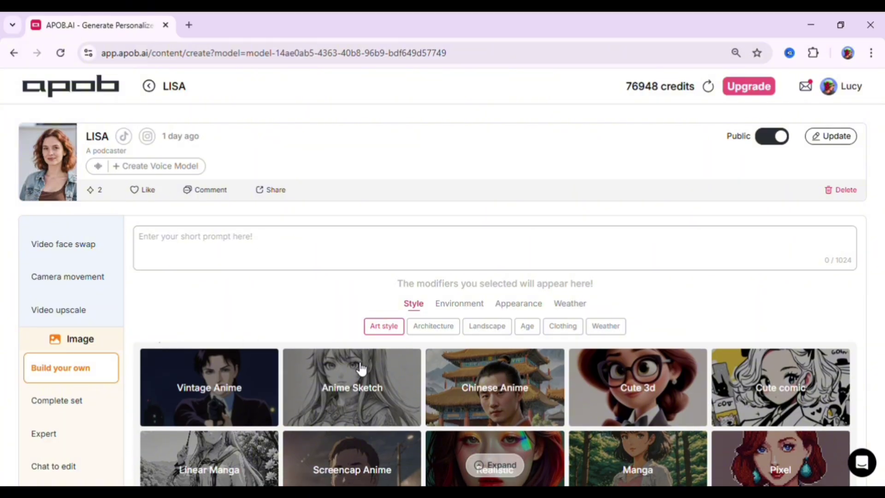
{"action": "scroll", "coordinate": [350, 373], "scroll_direction": "down", "scroll_amount": 2}
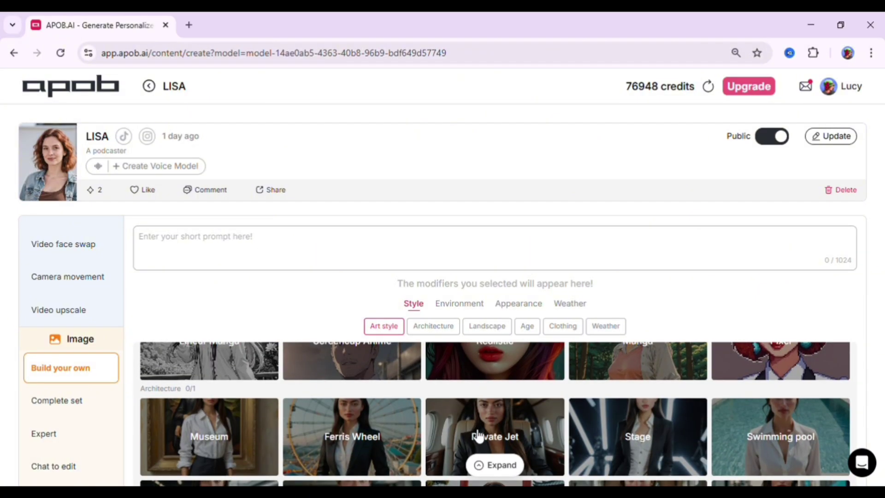
{"action": "left_click", "coordinate": [484, 463]}
{"action": "scroll", "coordinate": [453, 334], "scroll_direction": "down", "scroll_amount": 3}
{"action": "scroll", "coordinate": [457, 338], "scroll_direction": "up", "scroll_amount": 3}
{"action": "scroll", "coordinate": [457, 339], "scroll_direction": "down", "scroll_amount": 1}
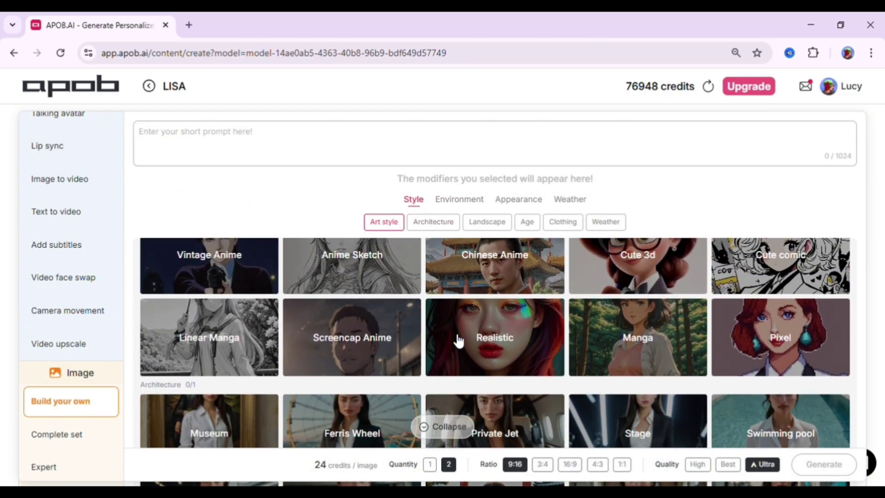
{"action": "scroll", "coordinate": [457, 338], "scroll_direction": "down", "scroll_amount": 2}
{"action": "scroll", "coordinate": [457, 339], "scroll_direction": "down", "scroll_amount": 1}
{"action": "scroll", "coordinate": [457, 339], "scroll_direction": "down", "scroll_amount": 2}
{"action": "scroll", "coordinate": [457, 339], "scroll_direction": "down", "scroll_amount": 2}
{"action": "scroll", "coordinate": [457, 339], "scroll_direction": "down", "scroll_amount": 2}
{"action": "scroll", "coordinate": [457, 339], "scroll_direction": "down", "scroll_amount": 1}
{"action": "scroll", "coordinate": [457, 340], "scroll_direction": "down", "scroll_amount": 2}
{"action": "scroll", "coordinate": [457, 339], "scroll_direction": "up", "scroll_amount": 2}
{"action": "scroll", "coordinate": [457, 339], "scroll_direction": "up", "scroll_amount": 3}
{"action": "scroll", "coordinate": [457, 338], "scroll_direction": "up", "scroll_amount": 2}
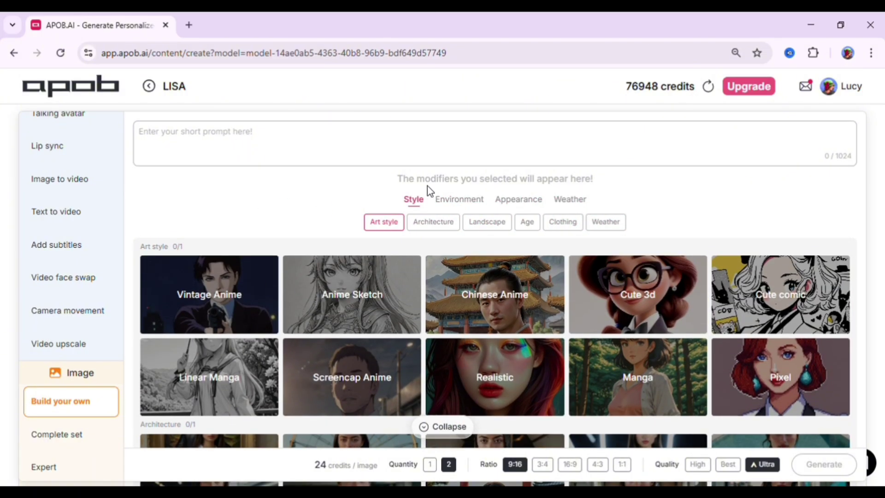
Choose Realistic, Underwater, Swimwear and Sunny day modifiers, with quantity 2
{"action": "left_click", "coordinate": [481, 388]}
{"action": "scroll", "coordinate": [554, 352], "scroll_direction": "down", "scroll_amount": 3}
{"action": "left_click", "coordinate": [639, 316]}
{"action": "scroll", "coordinate": [529, 395], "scroll_direction": "down", "scroll_amount": 2}
{"action": "left_click", "coordinate": [209, 288]}
{"action": "left_click", "coordinate": [243, 320]}
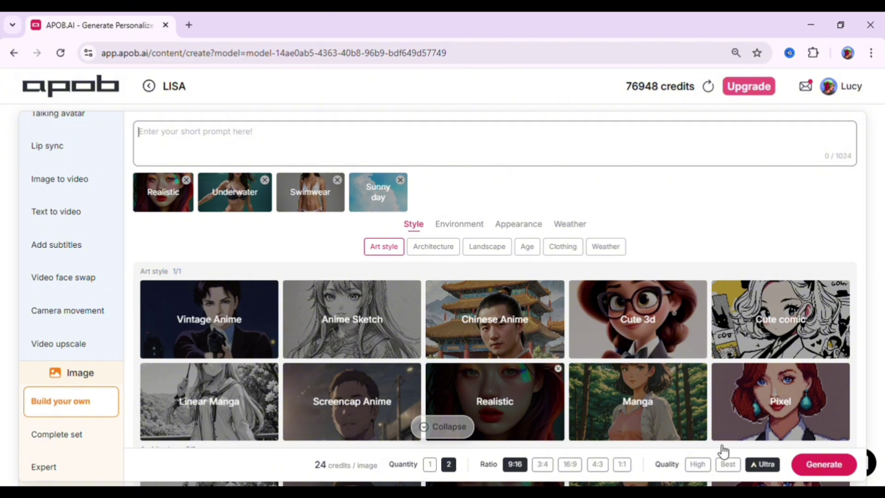
{"action": "left_click", "coordinate": [430, 466]}
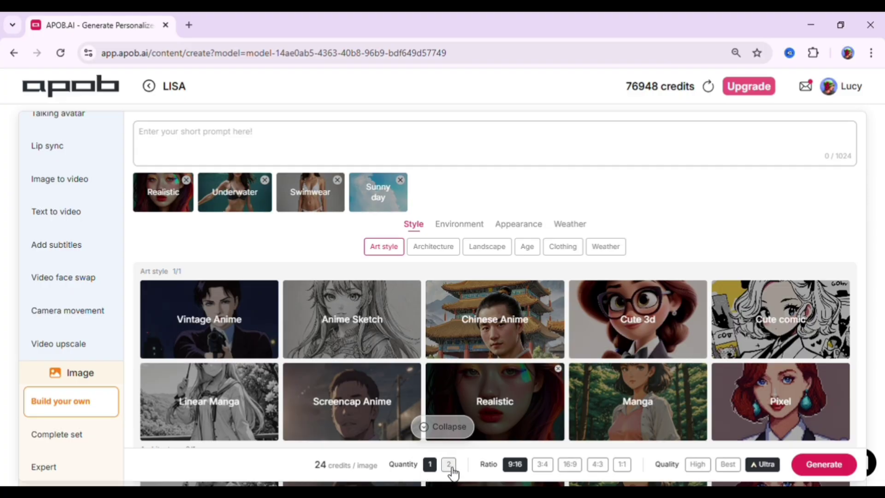
{"action": "left_click", "coordinate": [451, 465]}
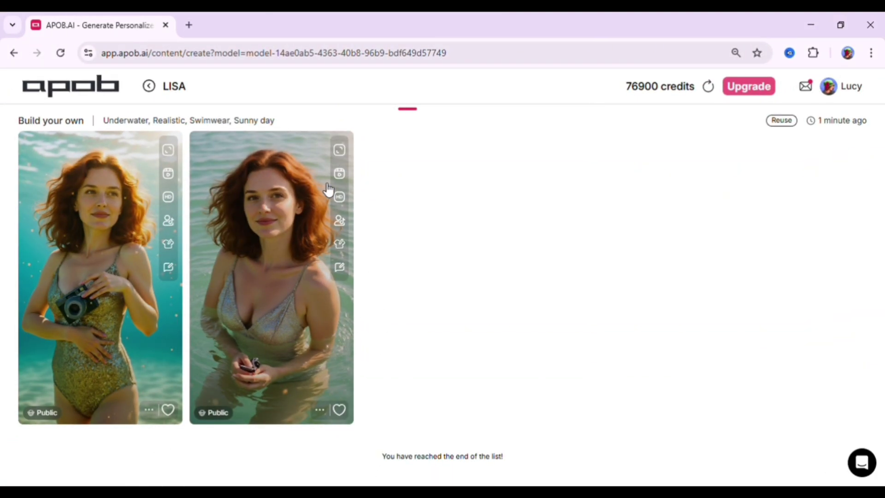
{"action": "scroll", "coordinate": [403, 200], "scroll_direction": "up", "scroll_amount": 5}
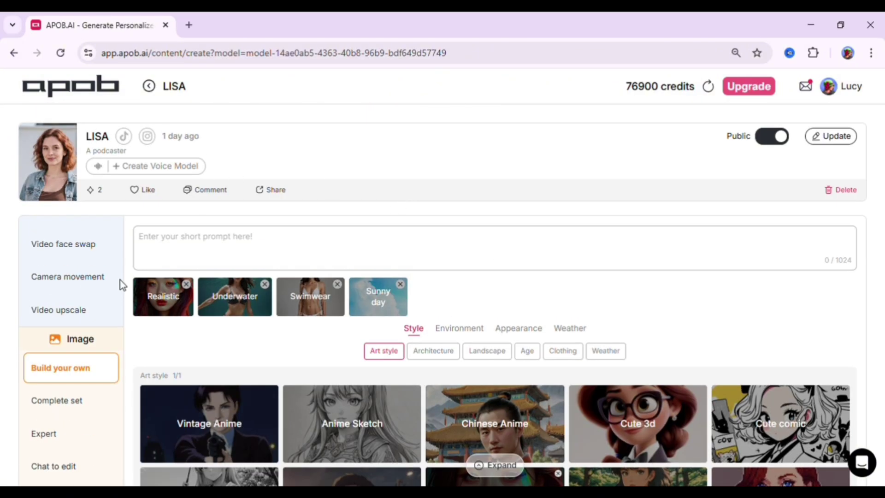
{"action": "scroll", "coordinate": [89, 374], "scroll_direction": "down", "scroll_amount": 1}
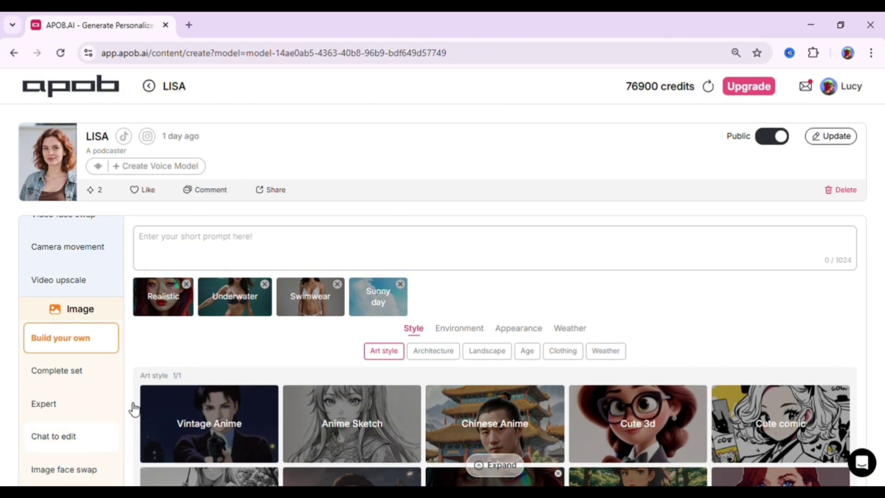
{"action": "scroll", "coordinate": [258, 385], "scroll_direction": "down", "scroll_amount": 5}
{"action": "scroll", "coordinate": [263, 385], "scroll_direction": "down", "scroll_amount": 5}
{"action": "scroll", "coordinate": [262, 385], "scroll_direction": "down", "scroll_amount": 3}
{"action": "scroll", "coordinate": [462, 301], "scroll_direction": "down", "scroll_amount": 5}
{"action": "scroll", "coordinate": [460, 286], "scroll_direction": "down", "scroll_amount": 4}
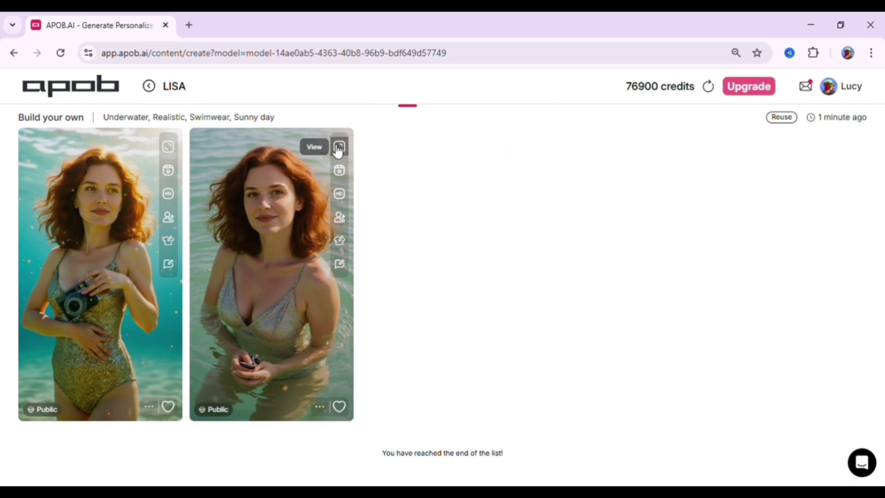
Edit the second swimwear image with 'In her room putting on a white gown.'
{"action": "left_click", "coordinate": [339, 265]}
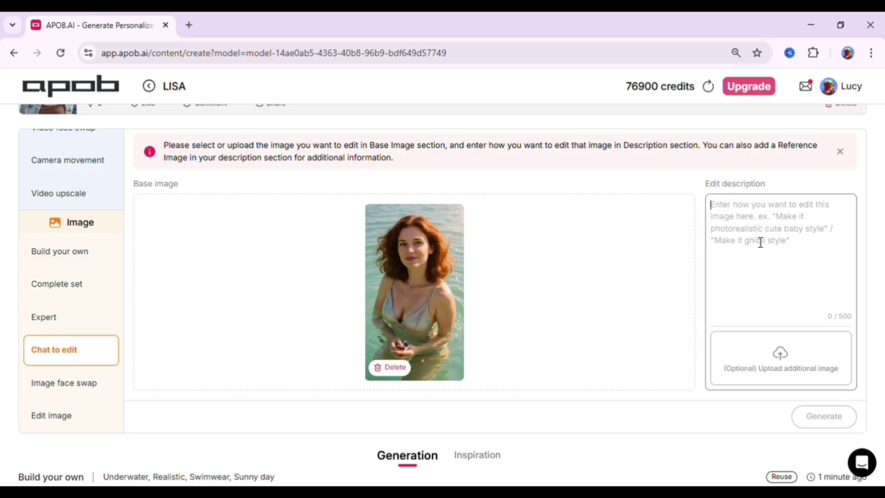
{"action": "type", "text": "In her room putting on a white gown."}
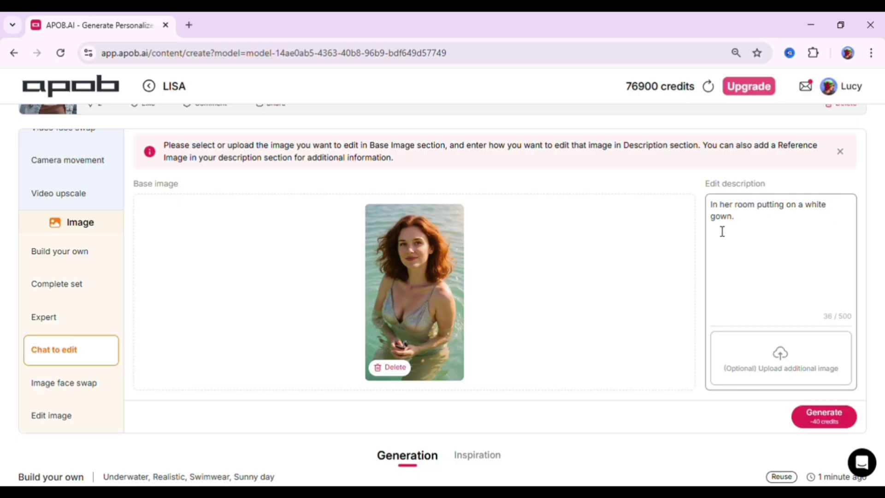
{"action": "scroll", "coordinate": [774, 318], "scroll_direction": "down", "scroll_amount": 1}
{"action": "left_click", "coordinate": [821, 411]}
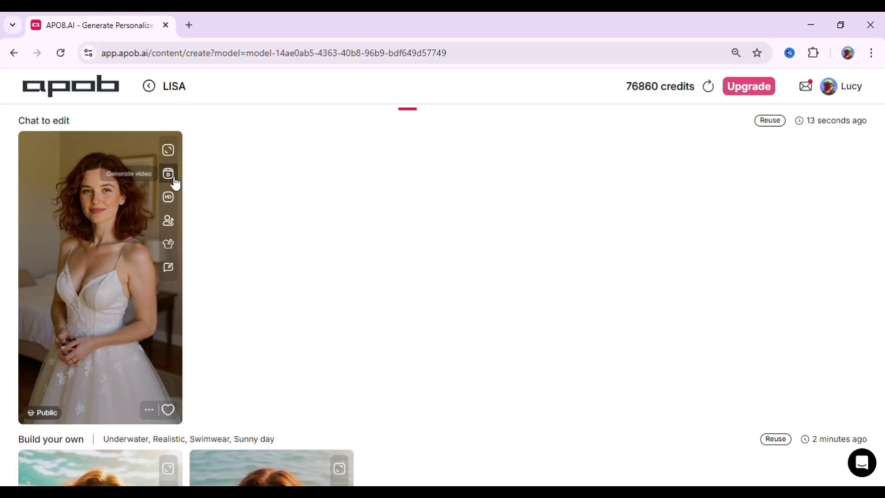
{"action": "scroll", "coordinate": [146, 219], "scroll_direction": "up", "scroll_amount": 2}
{"action": "scroll", "coordinate": [148, 219], "scroll_direction": "up", "scroll_amount": 4}
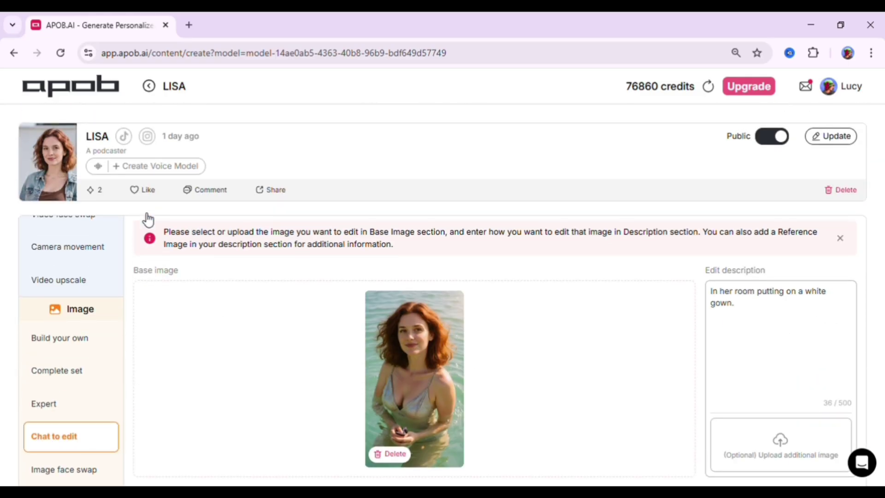
{"action": "scroll", "coordinate": [337, 334], "scroll_direction": "down", "scroll_amount": 1}
{"action": "scroll", "coordinate": [269, 312], "scroll_direction": "up", "scroll_amount": 1}
{"action": "scroll", "coordinate": [69, 373], "scroll_direction": "down", "scroll_amount": 1}
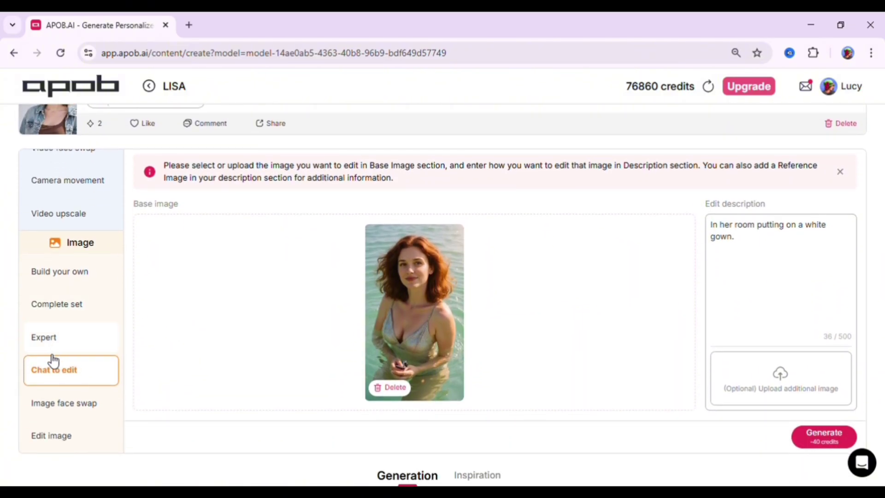
Generate 16:9 expert-prompt images of LISA talking into a mic in a podcast studio
{"action": "left_click", "coordinate": [46, 343]}
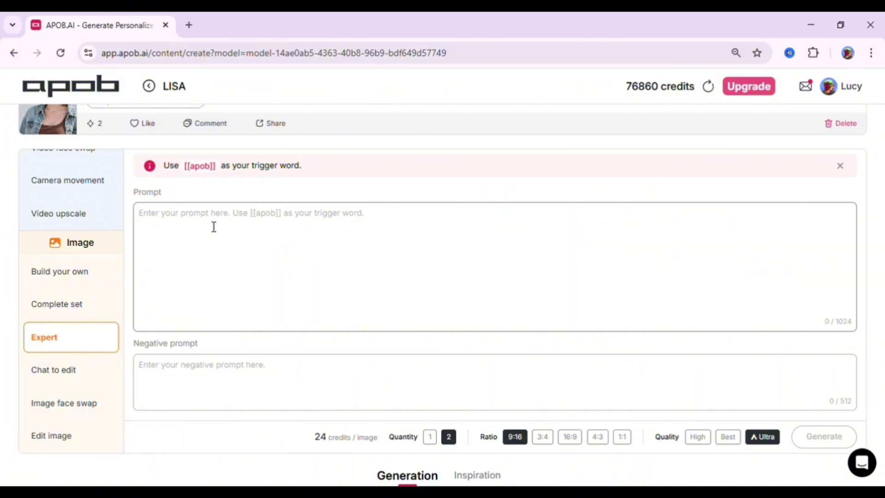
{"action": "type", "text": "She is in a podcast studio with a mic close to her mouth that she is talking to."}
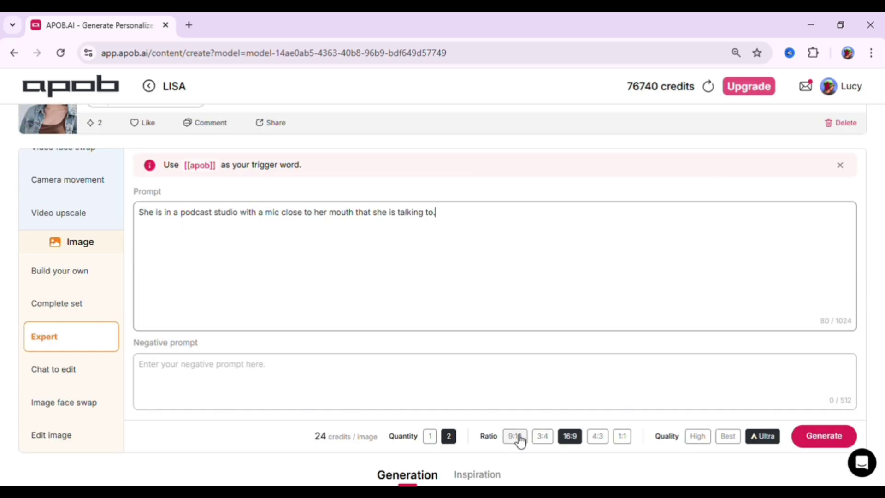
{"action": "left_click", "coordinate": [824, 437]}
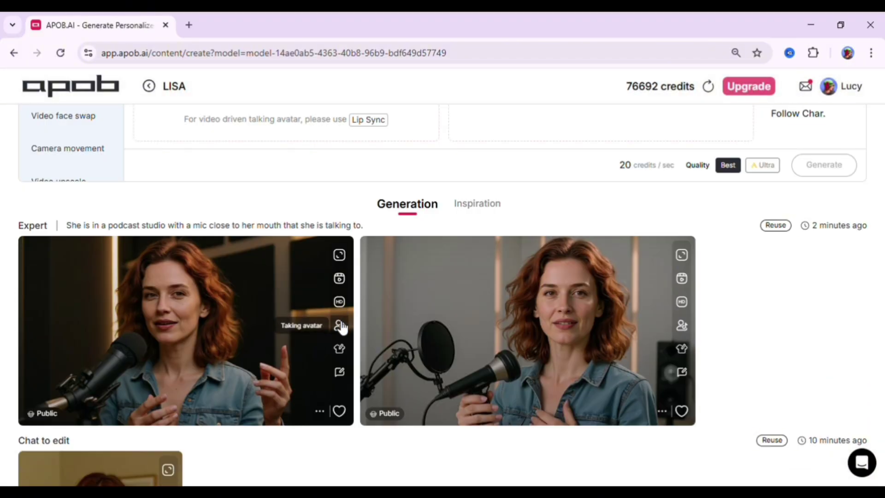
Start a talking avatar from the first podcast image and choose the Hope voice
{"action": "left_click", "coordinate": [340, 325]}
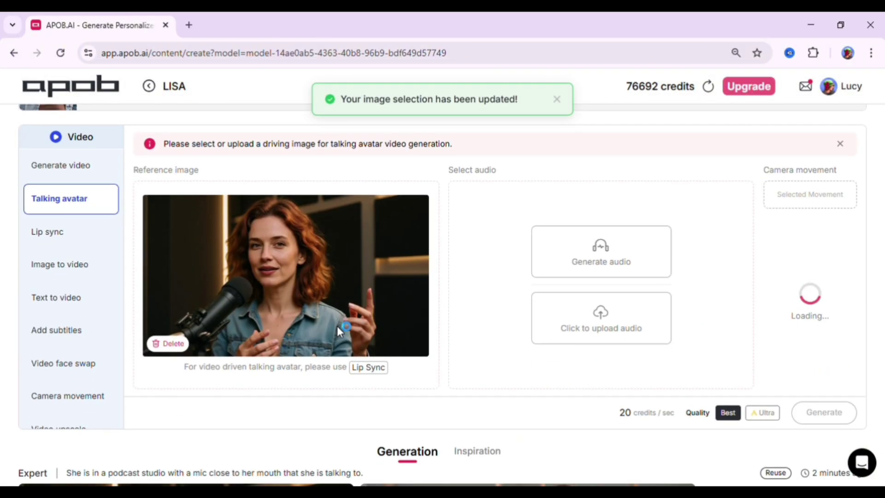
{"action": "left_click", "coordinate": [573, 253]}
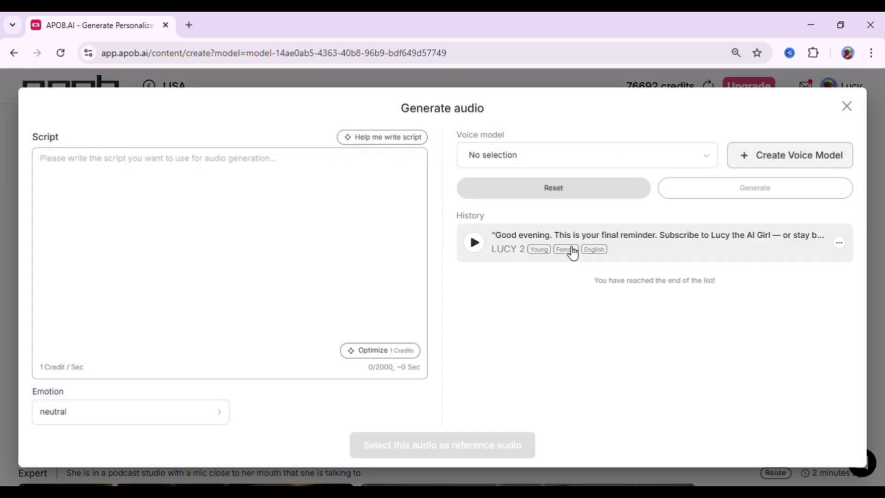
{"action": "left_click", "coordinate": [489, 156]}
{"action": "left_click", "coordinate": [520, 274]}
{"action": "left_click", "coordinate": [520, 317]}
{"action": "scroll", "coordinate": [523, 360], "scroll_direction": "down", "scroll_amount": 2}
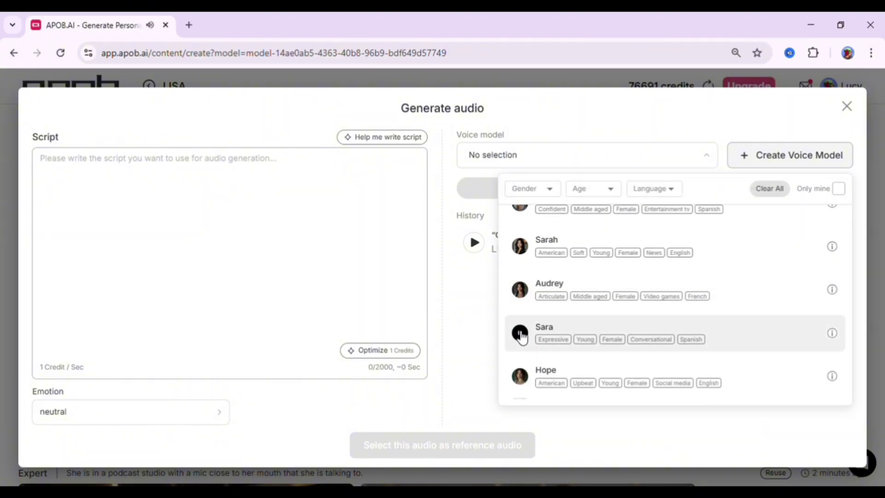
{"action": "scroll", "coordinate": [523, 332], "scroll_direction": "down", "scroll_amount": 2}
{"action": "left_click", "coordinate": [522, 277]}
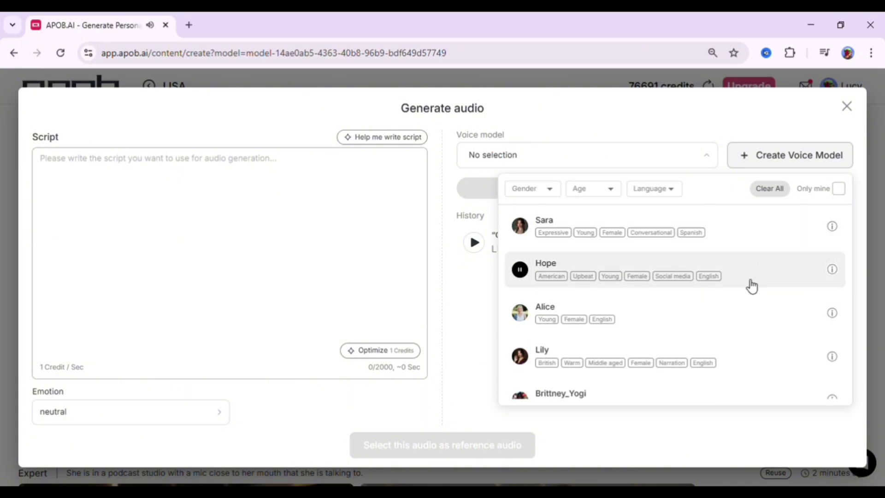
{"action": "left_click", "coordinate": [771, 276]}
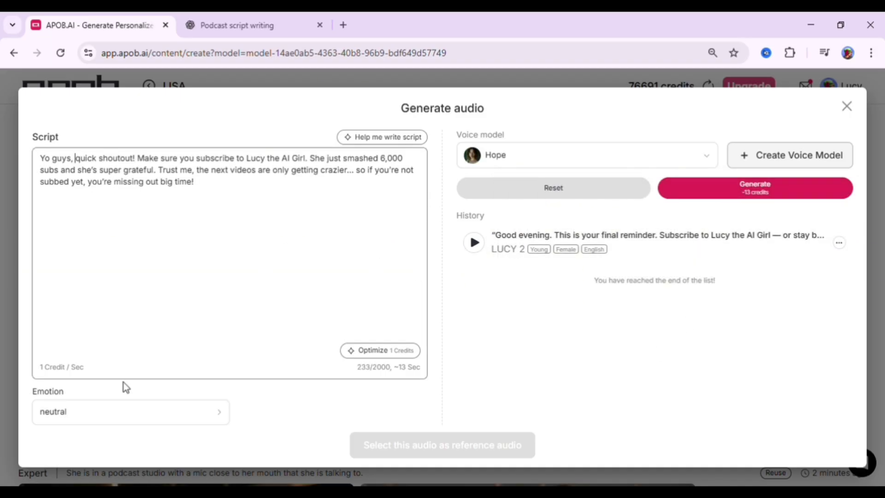
Generate happy-toned narration and use it for an Ultra-quality talking-avatar video
{"action": "left_click", "coordinate": [83, 411]}
{"action": "left_click", "coordinate": [68, 364]}
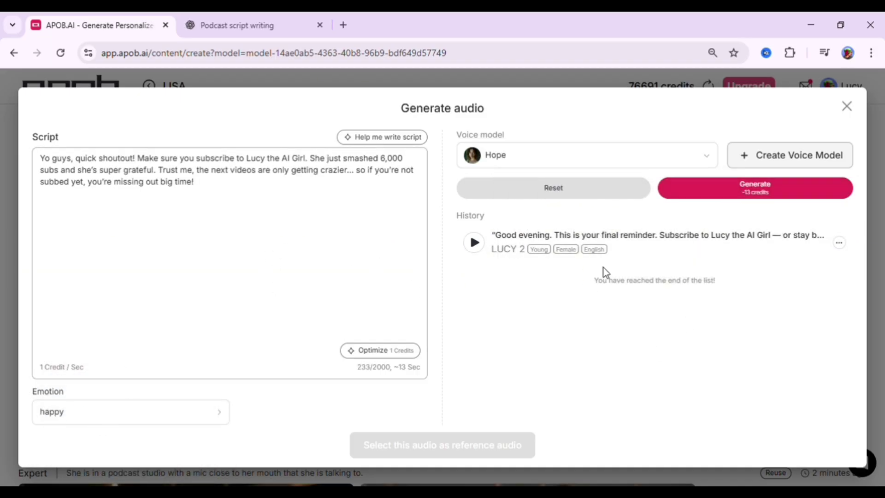
{"action": "left_click", "coordinate": [754, 185]}
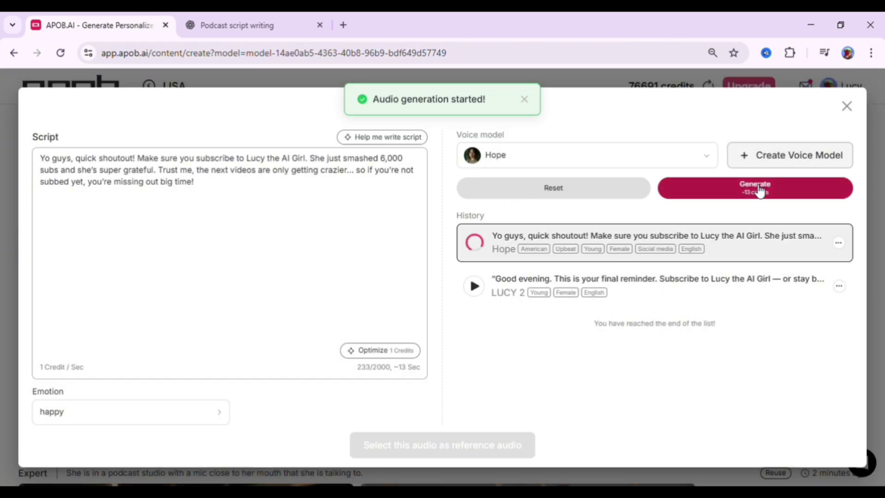
{"action": "left_click", "coordinate": [443, 450]}
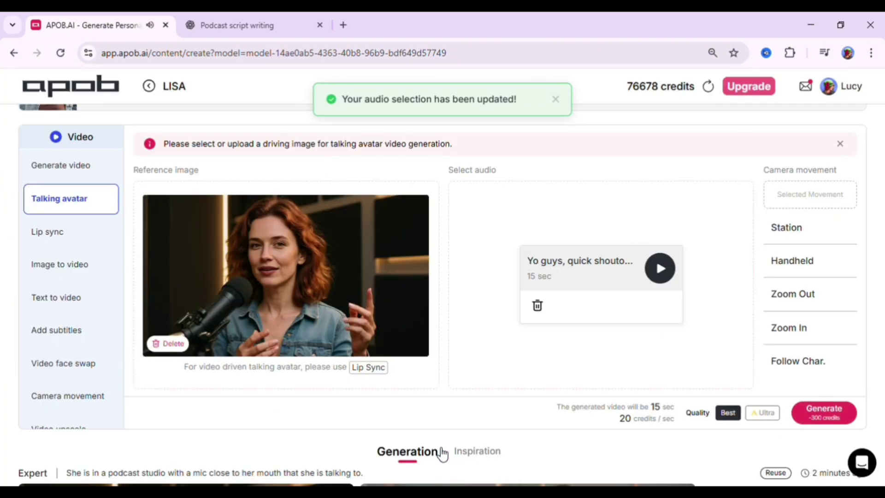
{"action": "left_click", "coordinate": [762, 412]}
{"action": "left_click", "coordinate": [823, 412]}
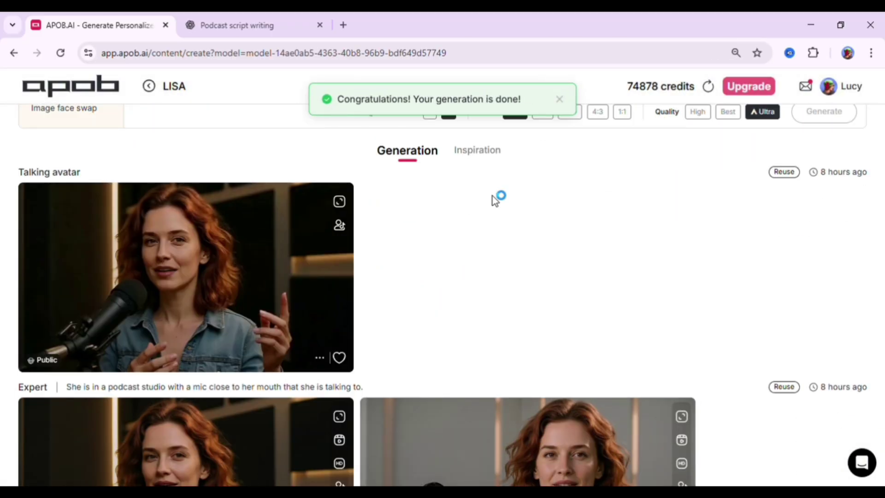
{"action": "scroll", "coordinate": [184, 255], "scroll_direction": "up", "scroll_amount": 3}
{"action": "scroll", "coordinate": [93, 227], "scroll_direction": "up", "scroll_amount": 3}
{"action": "scroll", "coordinate": [92, 227], "scroll_direction": "down", "scroll_amount": 1}
Load the talking-avatar video into the subtitles tool and apply the Sage preset
{"action": "left_click", "coordinate": [61, 166]}
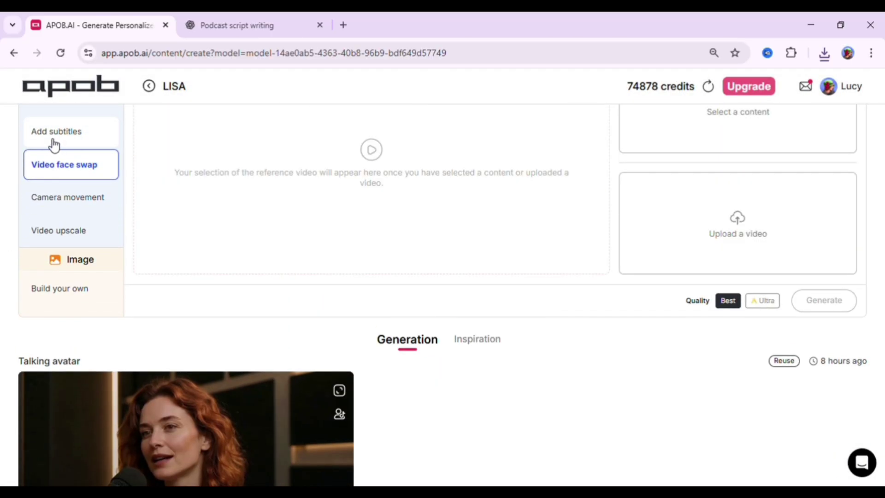
{"action": "left_click", "coordinate": [54, 141]}
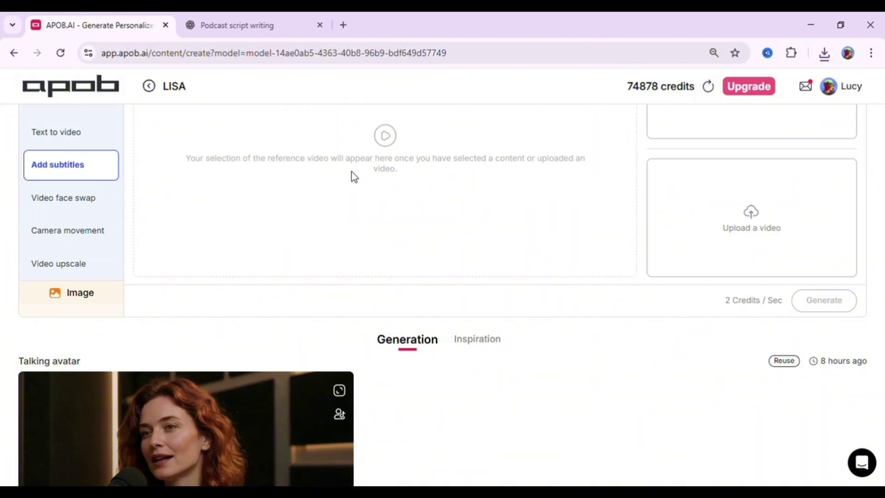
{"action": "scroll", "coordinate": [355, 170], "scroll_direction": "up", "scroll_amount": 2}
{"action": "scroll", "coordinate": [358, 172], "scroll_direction": "up", "scroll_amount": 2}
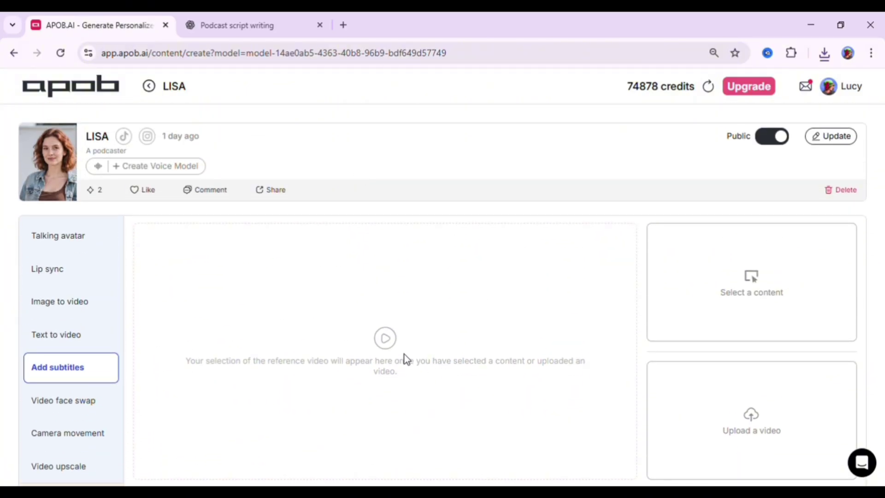
{"action": "left_click", "coordinate": [729, 270]}
{"action": "left_click", "coordinate": [108, 150]}
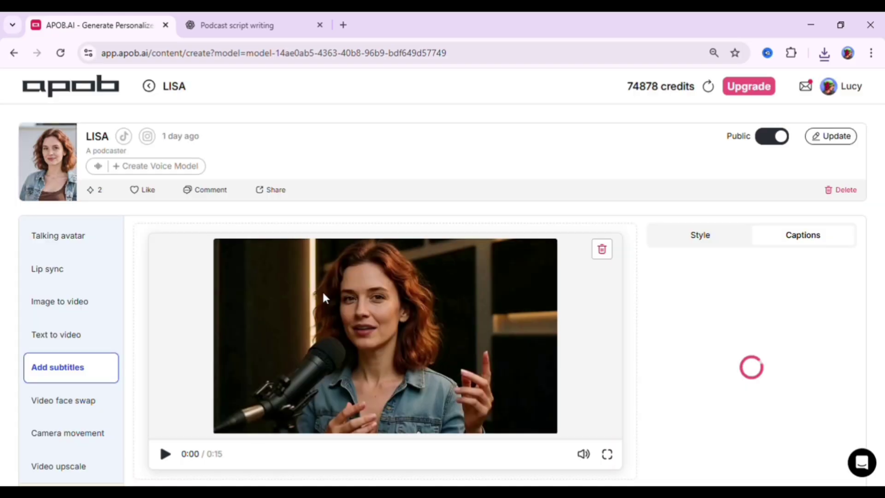
{"action": "scroll", "coordinate": [753, 342], "scroll_direction": "down", "scroll_amount": 3}
{"action": "left_click", "coordinate": [700, 234]}
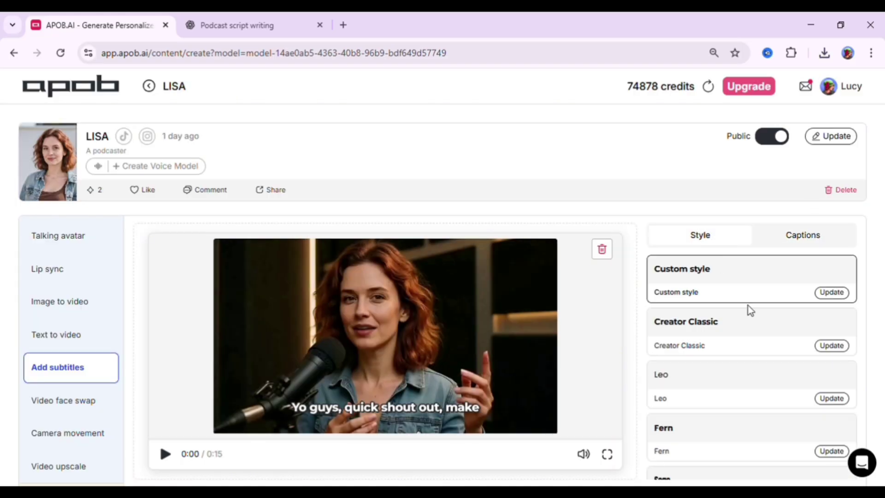
{"action": "scroll", "coordinate": [753, 334], "scroll_direction": "down", "scroll_amount": 3}
{"action": "left_click", "coordinate": [753, 333]}
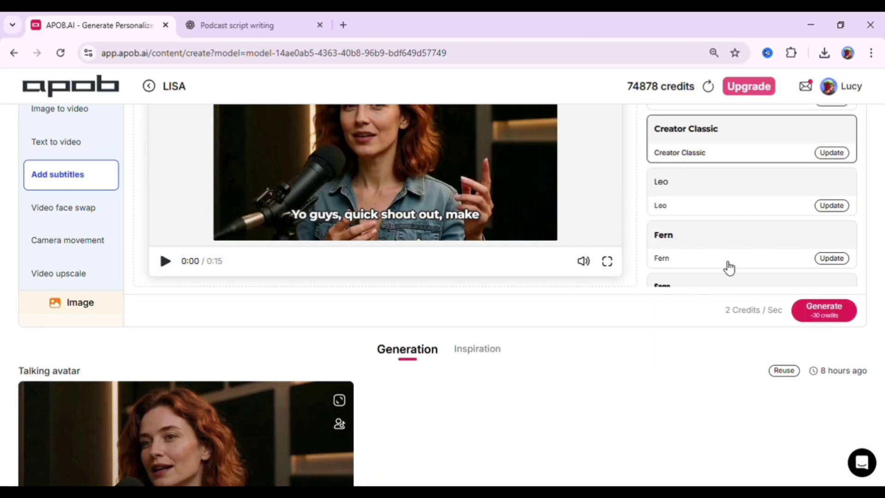
{"action": "scroll", "coordinate": [720, 253], "scroll_direction": "up", "scroll_amount": 2}
{"action": "scroll", "coordinate": [553, 337], "scroll_direction": "up", "scroll_amount": 3}
Switch to a custom Open Sans 36px subtitle style positioned lower on the video
{"action": "left_click", "coordinate": [697, 278]}
{"action": "left_click", "coordinate": [739, 279]}
{"action": "left_click", "coordinate": [687, 292]}
{"action": "left_click", "coordinate": [788, 275]}
{"action": "left_click", "coordinate": [794, 308]}
{"action": "scroll", "coordinate": [785, 339], "scroll_direction": "down", "scroll_amount": 1}
{"action": "left_click_drag", "start_coordinate": [695, 363], "coordinate": [685, 364]}
{"action": "scroll", "coordinate": [696, 348], "scroll_direction": "down", "scroll_amount": 3}
{"action": "scroll", "coordinate": [684, 342], "scroll_direction": "down", "scroll_amount": 2}
{"action": "scroll", "coordinate": [743, 323], "scroll_direction": "down", "scroll_amount": 1}
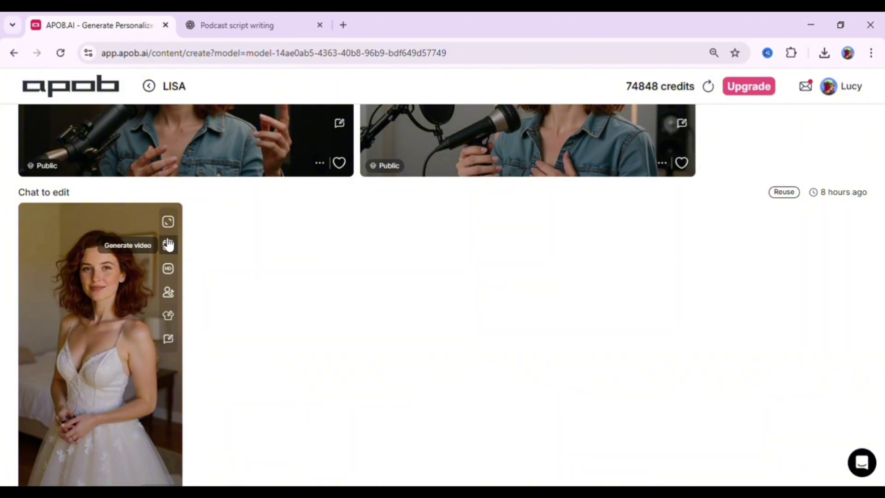
Animate the white-gown photo with 'smiling and laughing.', Zoom In, Ultra quality, 5 seconds
{"action": "left_click", "coordinate": [168, 244]}
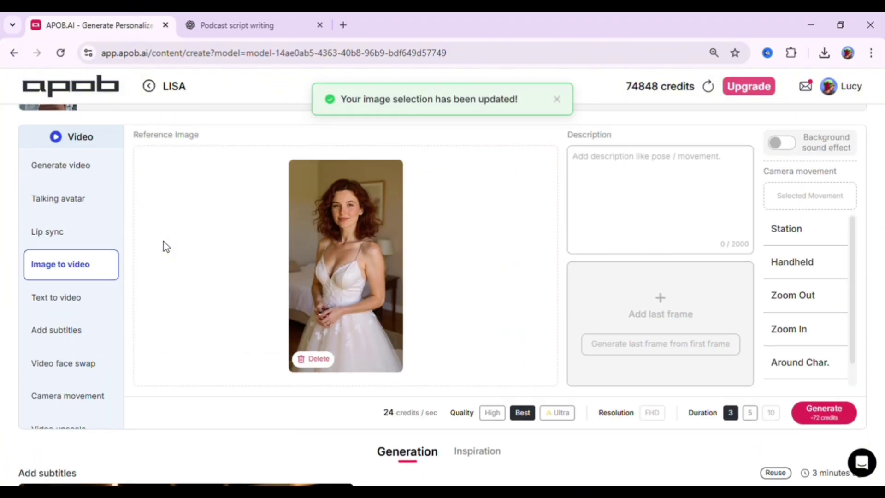
{"action": "left_click", "coordinate": [648, 203]}
{"action": "type", "text": "smiling and laughing."}
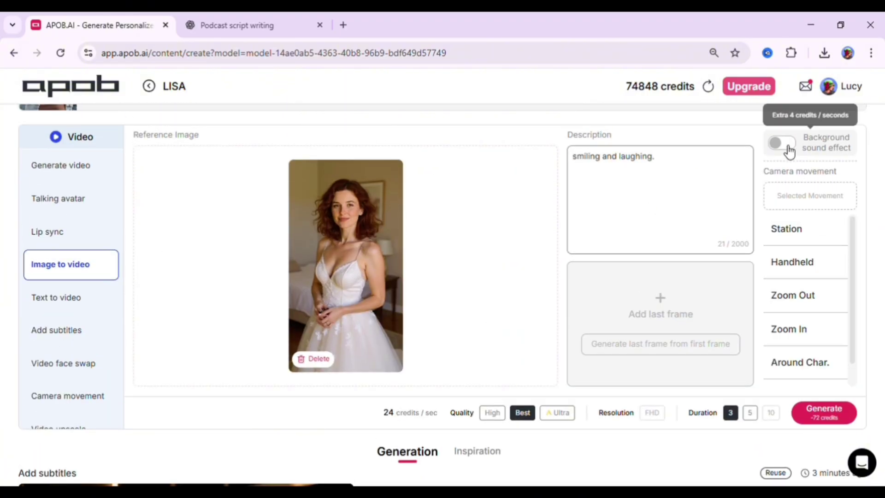
{"action": "left_click", "coordinate": [792, 304]}
{"action": "scroll", "coordinate": [631, 357], "scroll_direction": "down", "scroll_amount": 2}
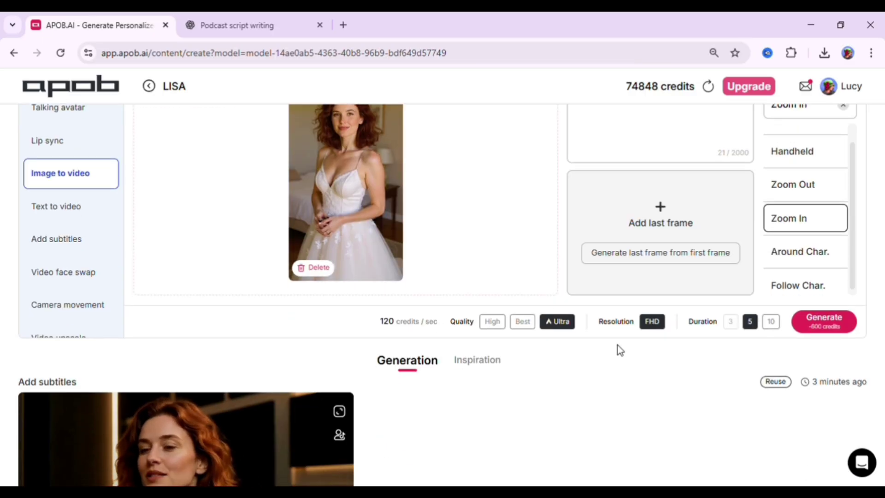
{"action": "scroll", "coordinate": [785, 369], "scroll_direction": "up", "scroll_amount": 2}
{"action": "left_click", "coordinate": [839, 401]}
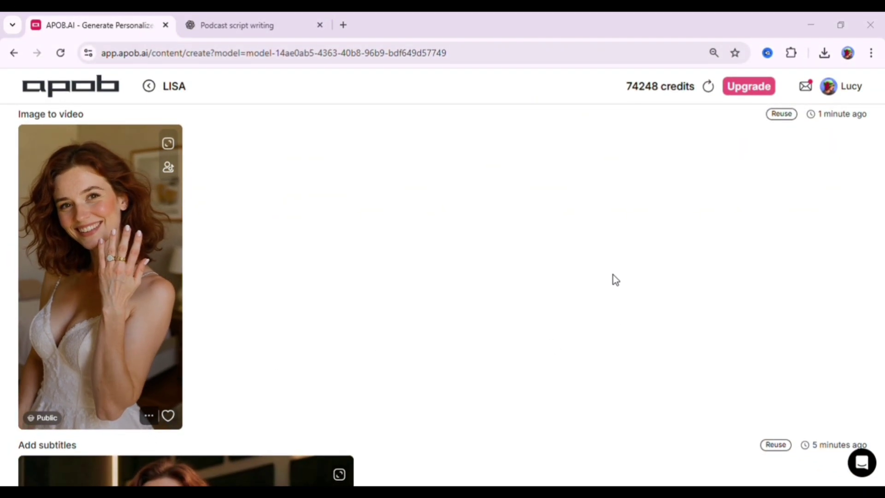
{"action": "left_click", "coordinate": [148, 418]}
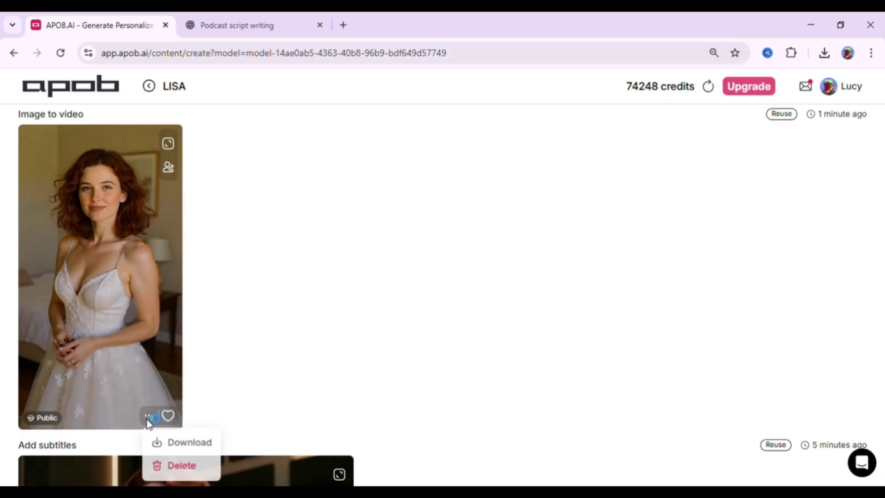
{"action": "left_click", "coordinate": [179, 442]}
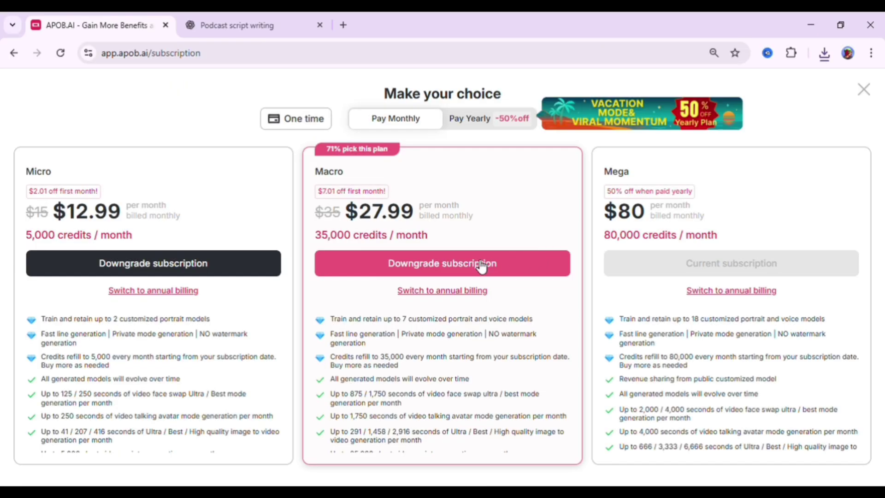